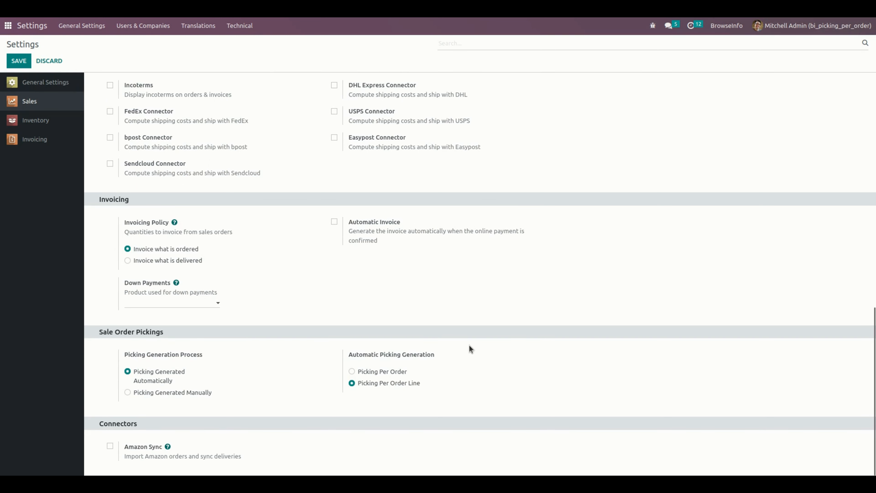
Set automatic picking generation to Picking Per Order Line in the sale order picking settings and save.
{"action": "left_click", "coordinate": [398, 372]}
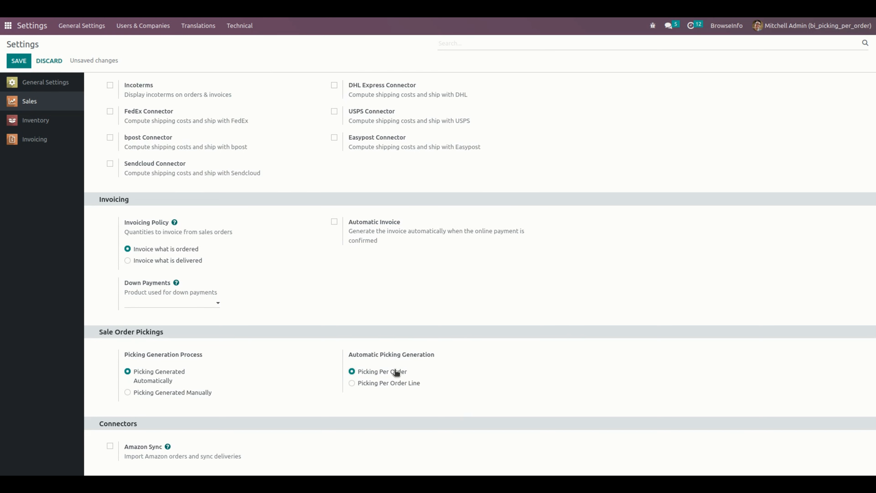
{"action": "left_click", "coordinate": [399, 389]}
{"action": "left_click", "coordinate": [14, 59]}
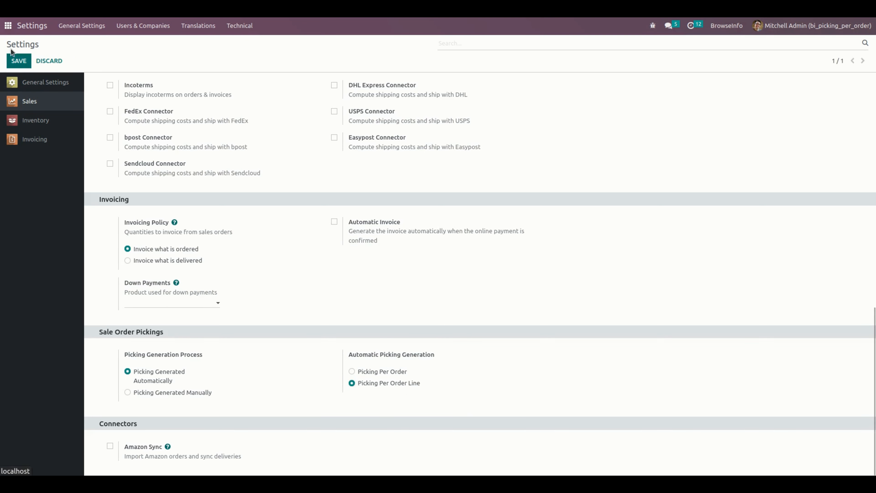
Start a new quotation in the Sales app for the customer Azure Interior.
{"action": "left_click", "coordinate": [8, 26]}
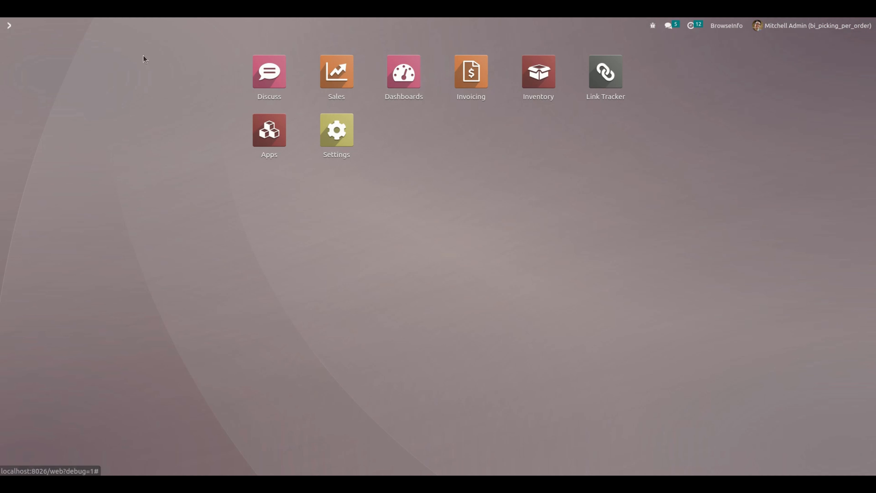
{"action": "left_click", "coordinate": [333, 74]}
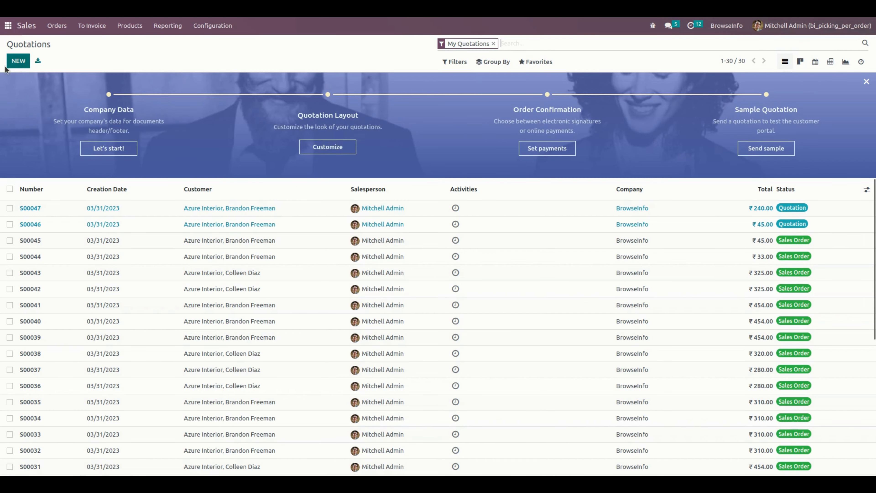
{"action": "left_click", "coordinate": [18, 61]}
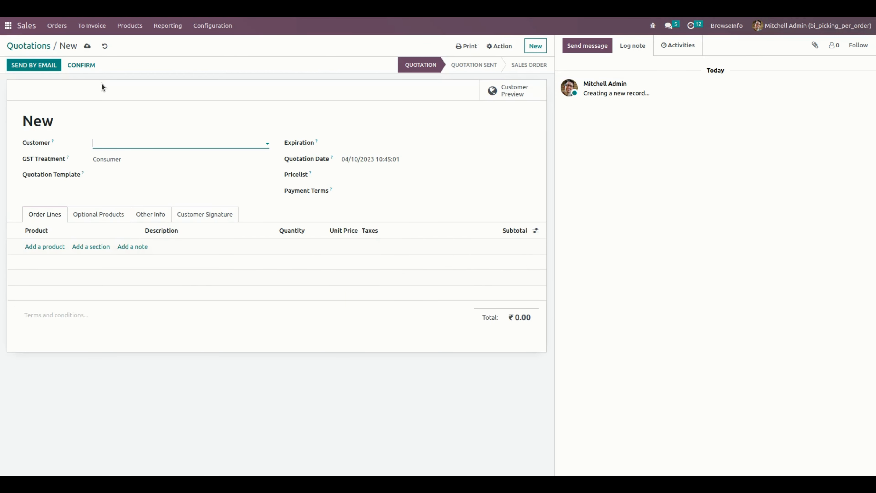
{"action": "left_click", "coordinate": [153, 144]}
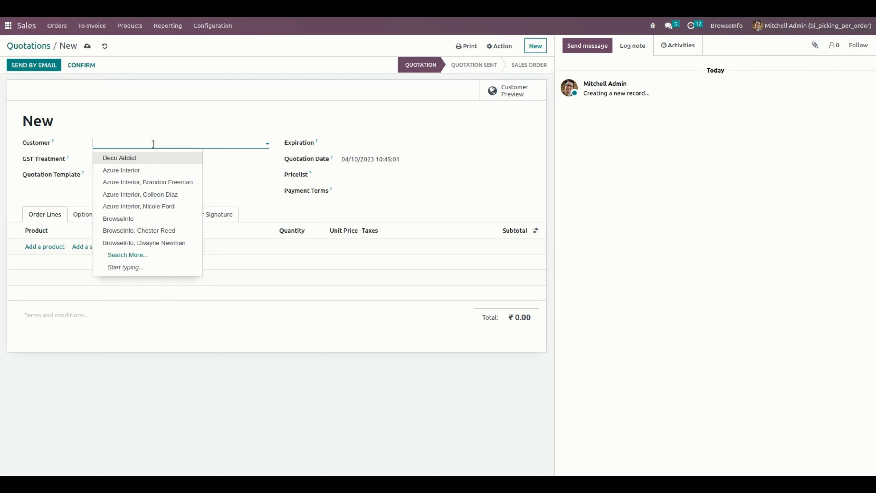
{"action": "left_click", "coordinate": [155, 170]}
Add Cabinet with Doors, Acoustic Bloc Screens and Corner Desk Left Sit as order lines and confirm the quotation.
{"action": "left_click", "coordinate": [45, 258]}
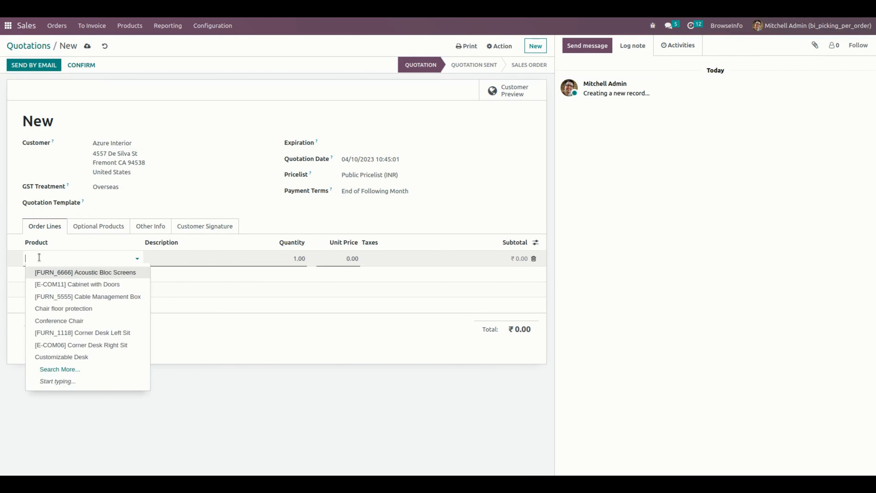
{"action": "left_click", "coordinate": [44, 282]}
{"action": "left_click", "coordinate": [47, 274]}
{"action": "left_click", "coordinate": [50, 273]}
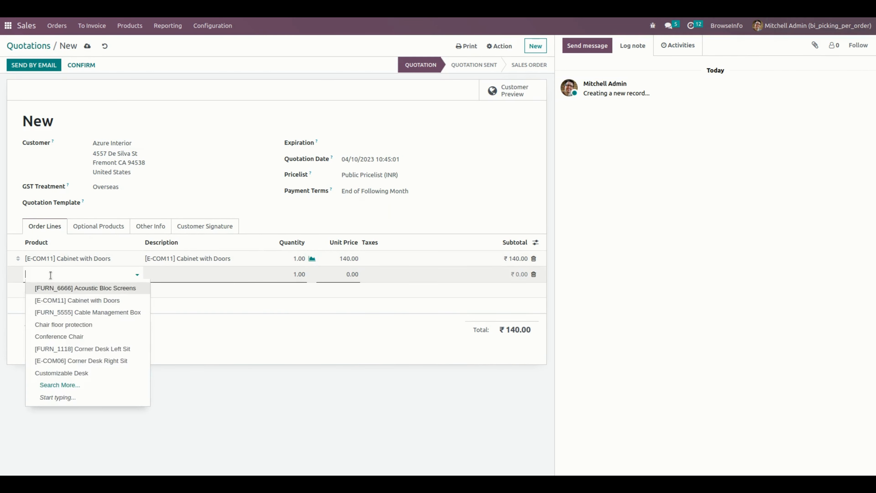
{"action": "left_click", "coordinate": [58, 289]}
{"action": "left_click", "coordinate": [53, 291]}
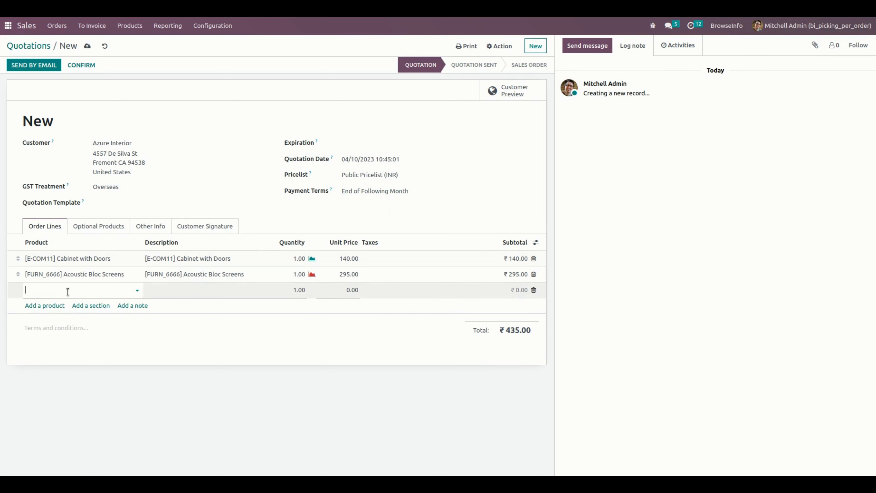
{"action": "left_click", "coordinate": [62, 365]}
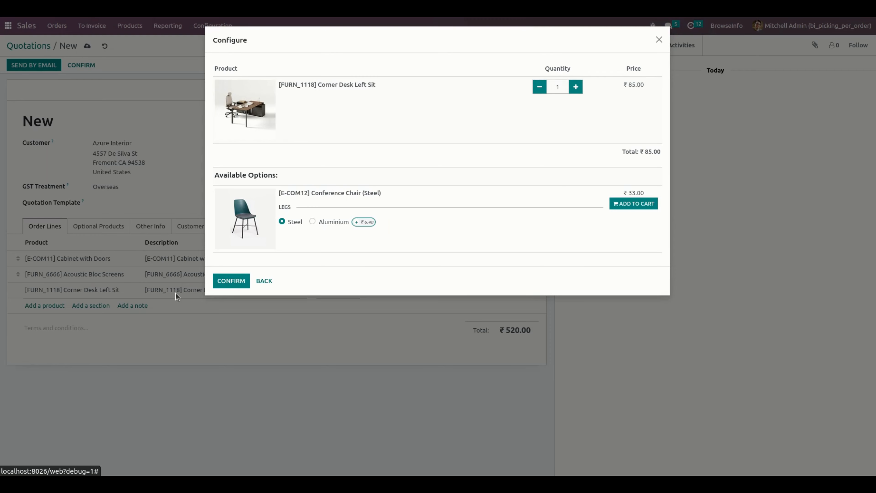
{"action": "left_click", "coordinate": [231, 280]}
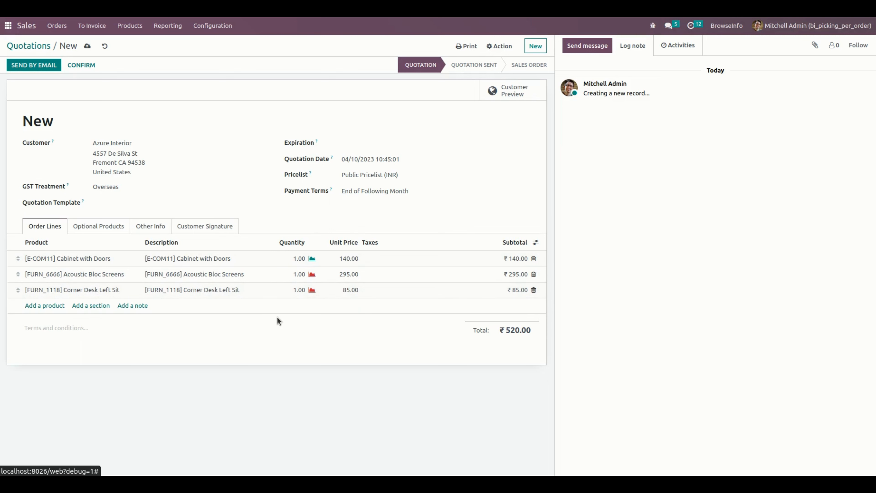
{"action": "left_click", "coordinate": [84, 65]}
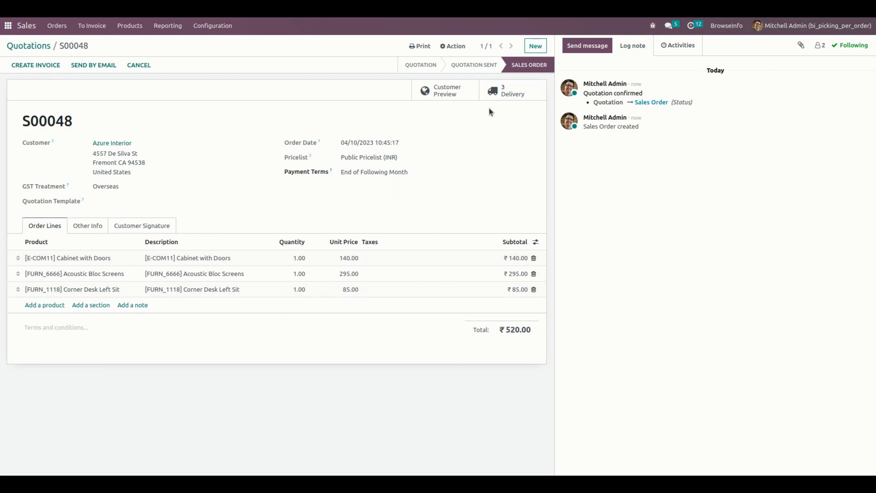
Examine the sales order's deliveries one after another and return to the delivery list.
{"action": "left_click", "coordinate": [504, 91]}
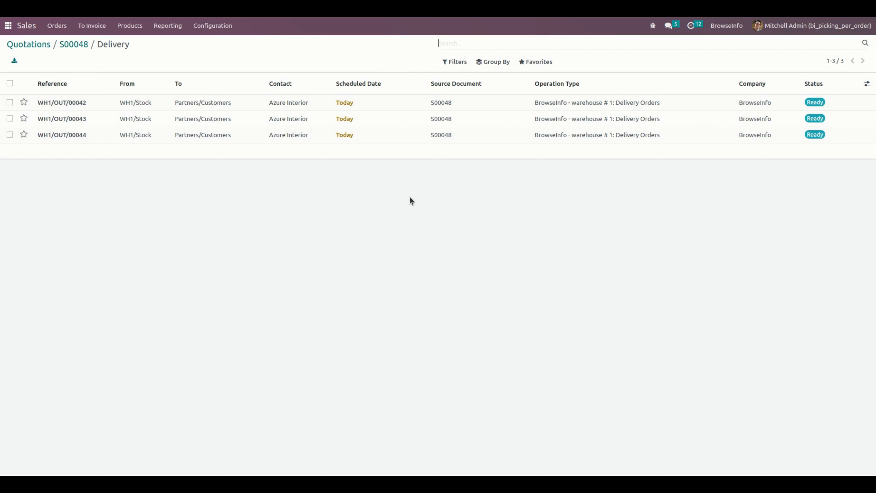
{"action": "left_click", "coordinate": [404, 106]}
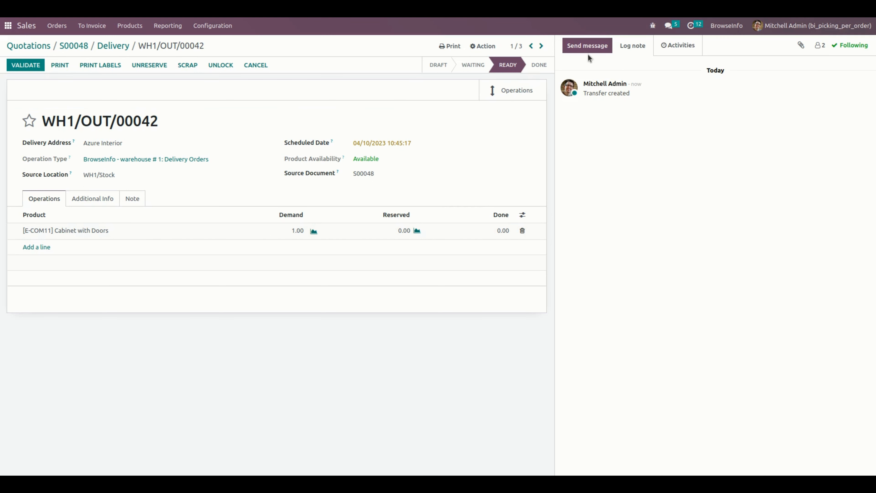
{"action": "left_click", "coordinate": [542, 46]}
{"action": "left_click", "coordinate": [542, 46]}
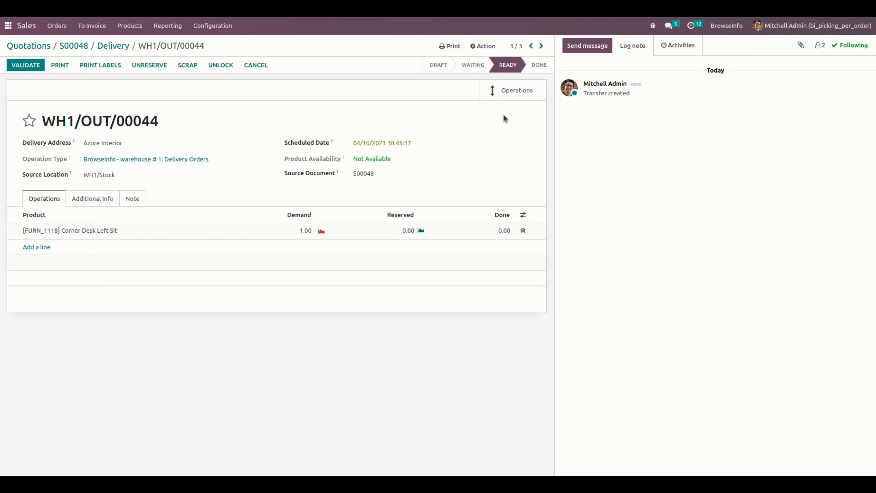
{"action": "left_click", "coordinate": [110, 46]}
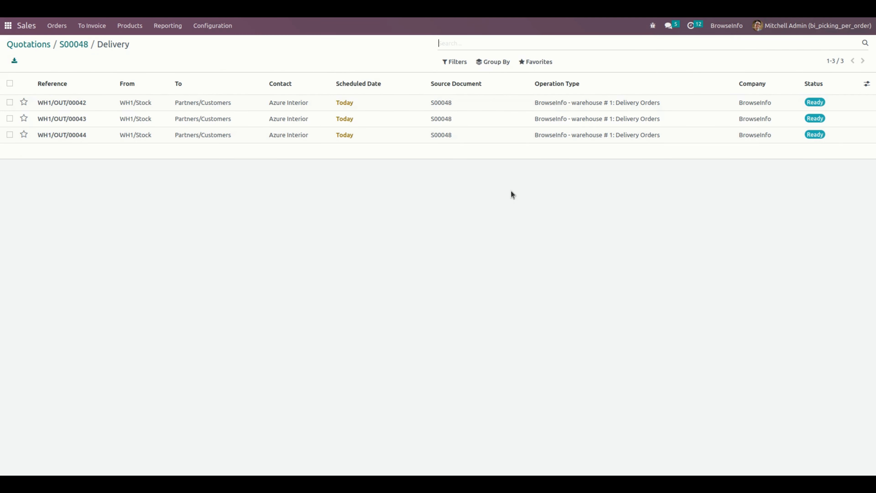
In a duplicate browser tab, set the Sales settings to Picking Generated Manually with Picking Per Order and save.
{"action": "right_click", "coordinate": [79, 3]}
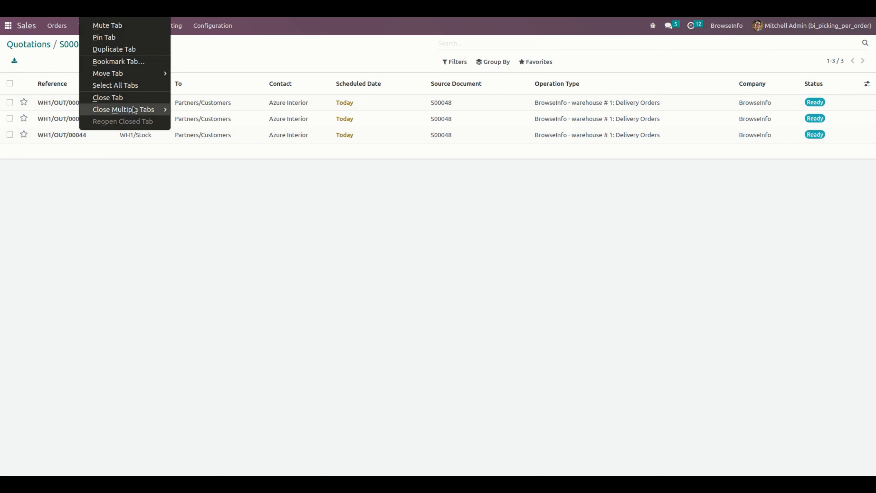
{"action": "left_click", "coordinate": [138, 49]}
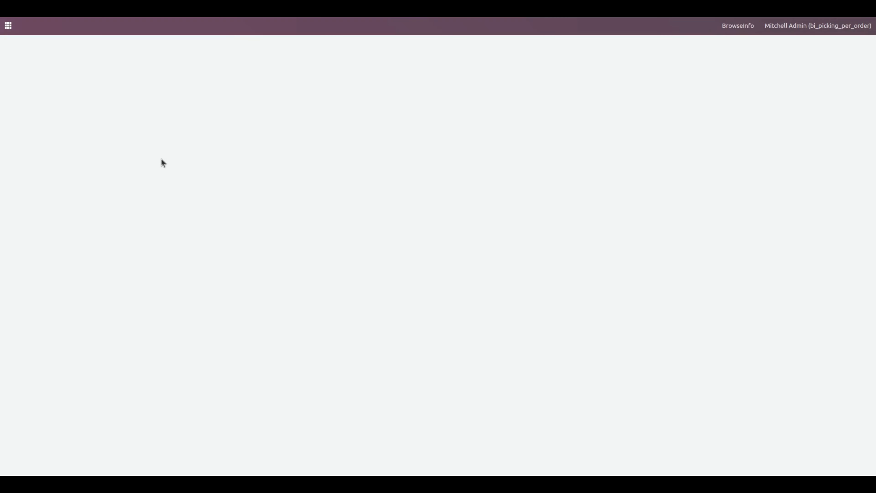
{"action": "left_click", "coordinate": [217, 28]}
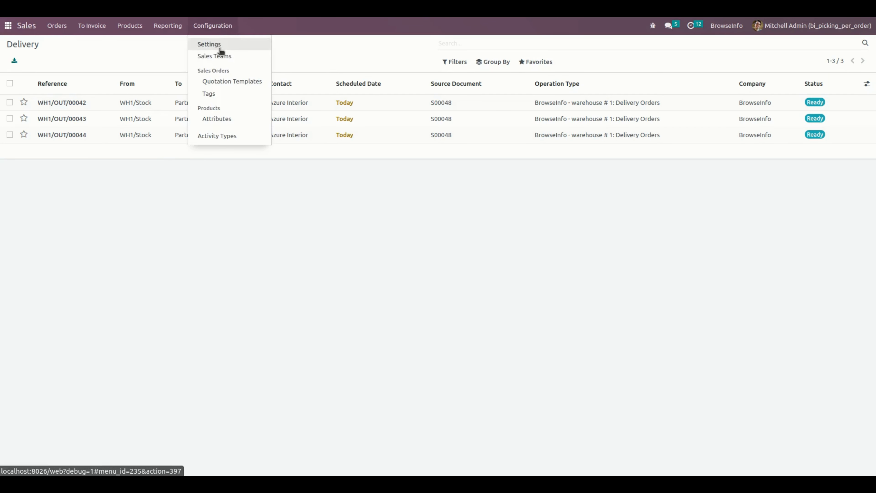
{"action": "left_click", "coordinate": [207, 44]}
{"action": "scroll", "coordinate": [274, 180], "scroll_direction": "down", "scroll_amount": 12}
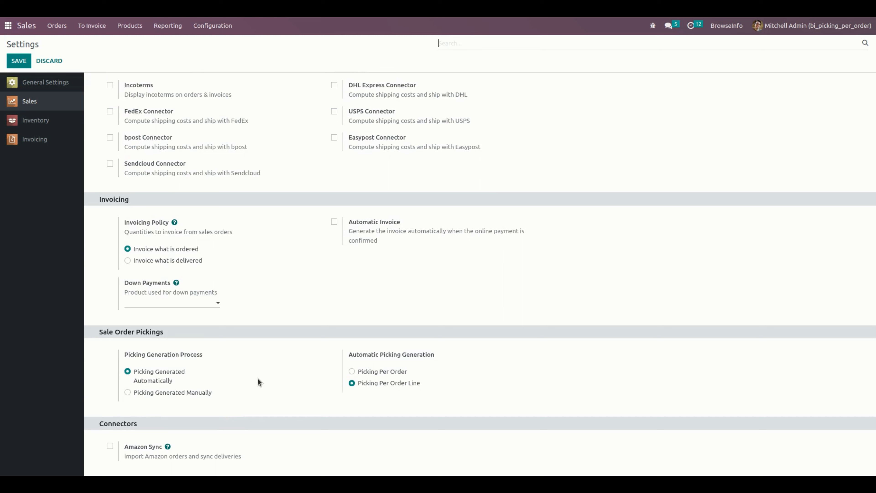
{"action": "left_click", "coordinate": [193, 393]}
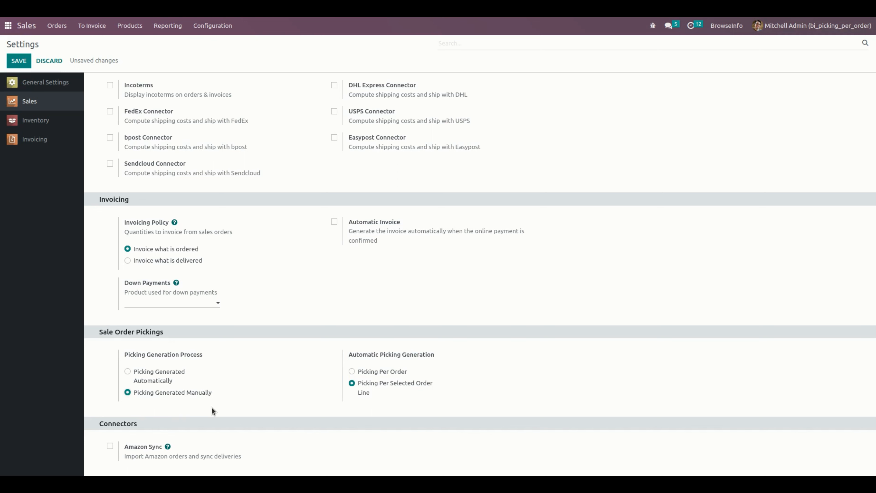
{"action": "left_click", "coordinate": [399, 372]}
{"action": "left_click", "coordinate": [19, 60]}
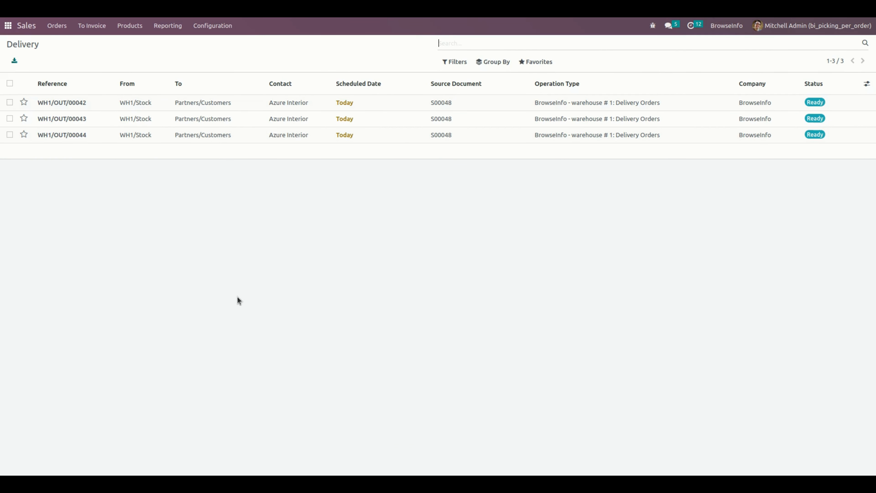
Open the newest Azure Interior sales order from the quotations, duplicate it and confirm the copy.
{"action": "left_click", "coordinate": [57, 25]}
{"action": "left_click", "coordinate": [66, 44]}
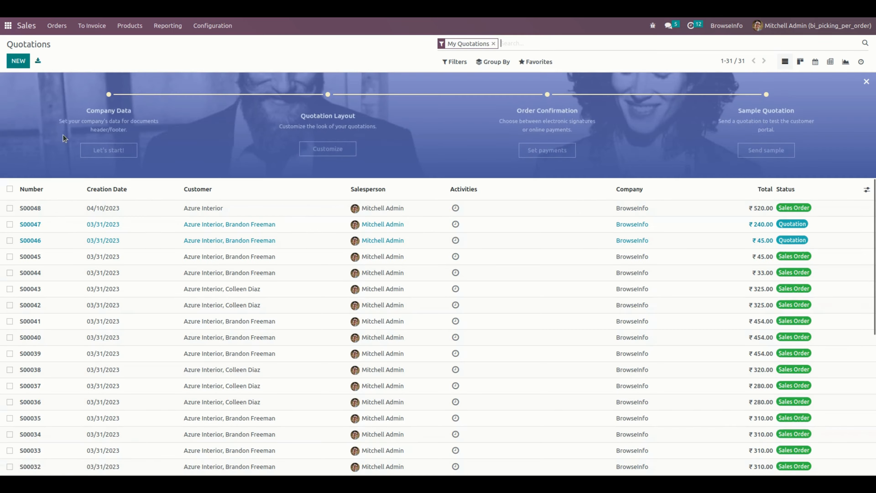
{"action": "left_click", "coordinate": [91, 213]}
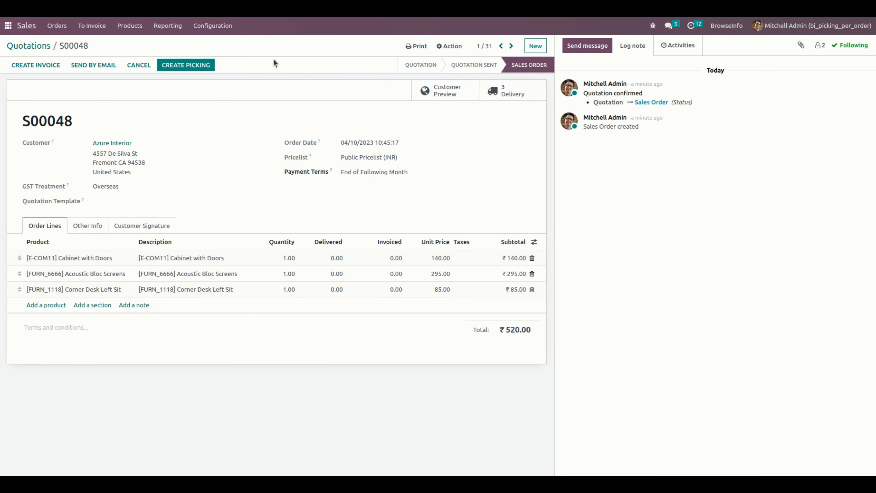
{"action": "left_click", "coordinate": [450, 46]}
{"action": "left_click", "coordinate": [455, 63]}
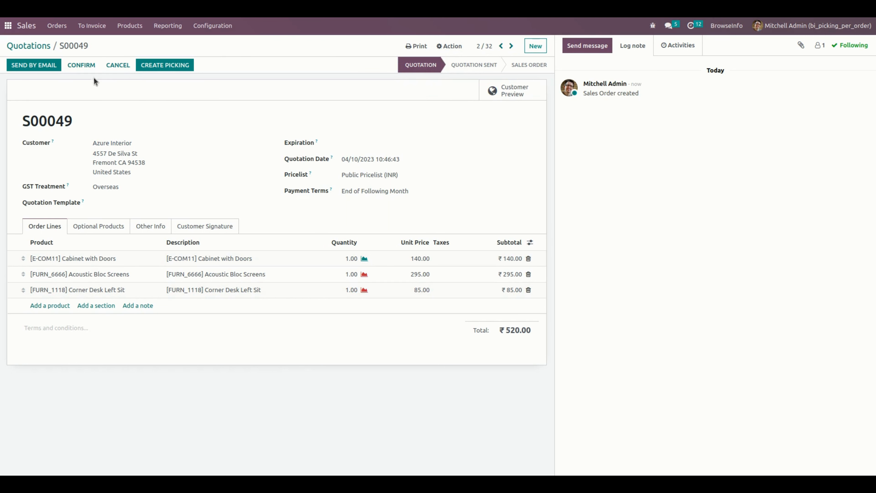
{"action": "left_click", "coordinate": [87, 65]}
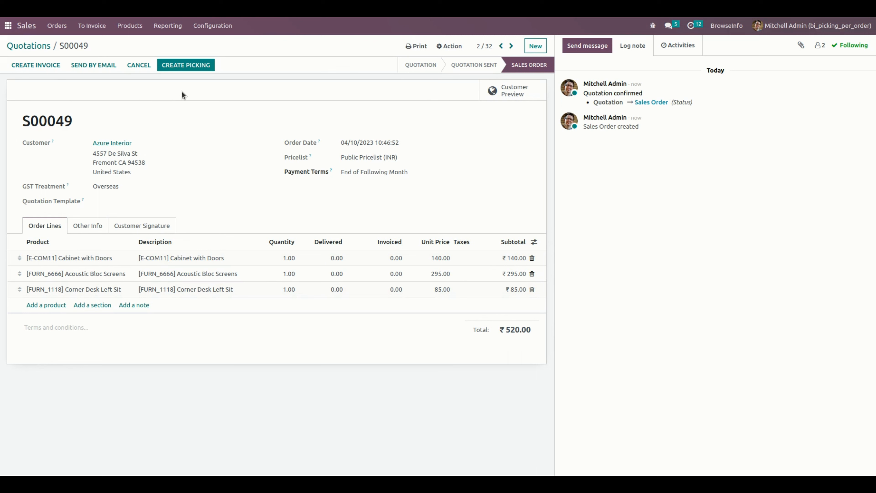
Create the picking for the confirmed sales order and open its delivery order.
{"action": "left_click", "coordinate": [193, 70]}
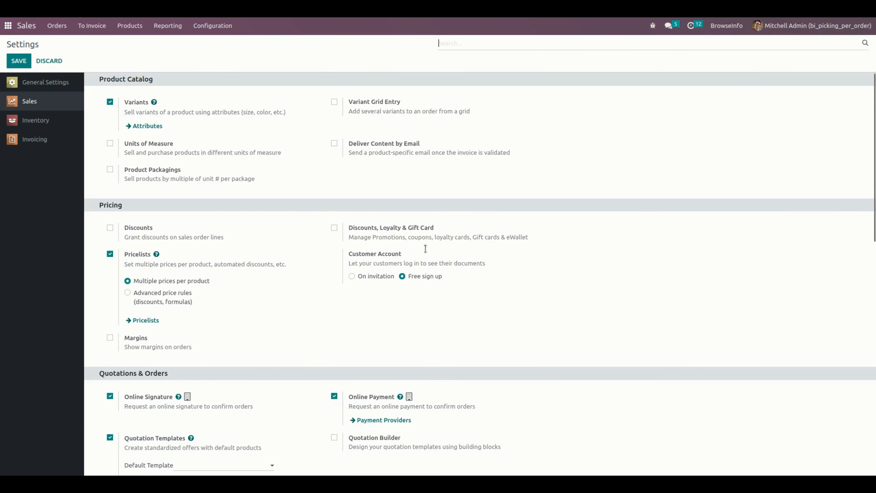
{"action": "scroll", "coordinate": [436, 390], "scroll_direction": "down", "scroll_amount": 10}
{"action": "scroll", "coordinate": [436, 384], "scroll_direction": "down", "scroll_amount": 3}
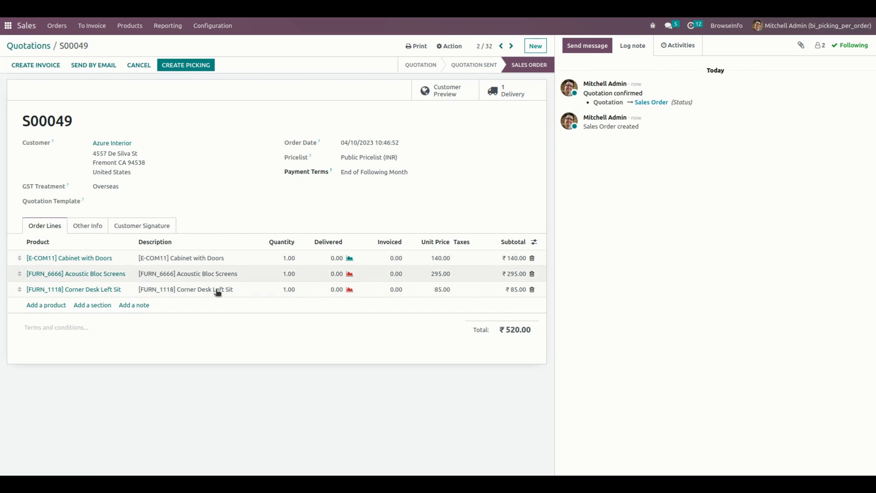
{"action": "left_click", "coordinate": [515, 92]}
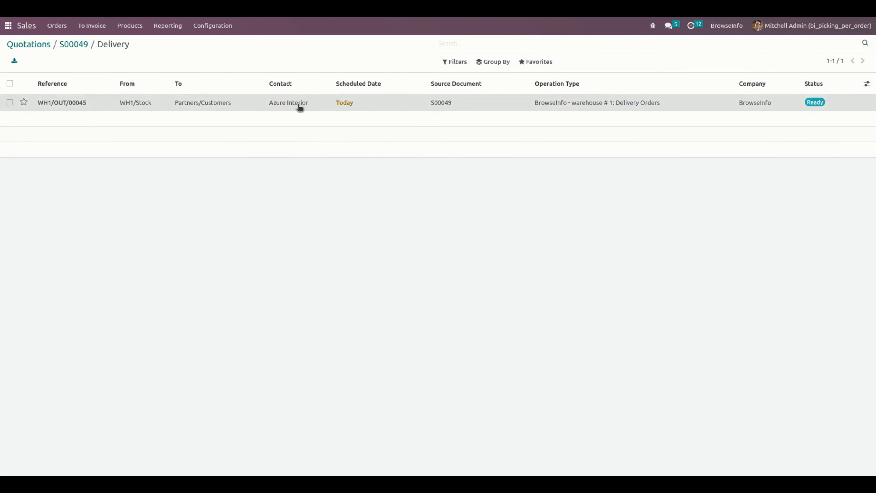
{"action": "left_click", "coordinate": [299, 105]}
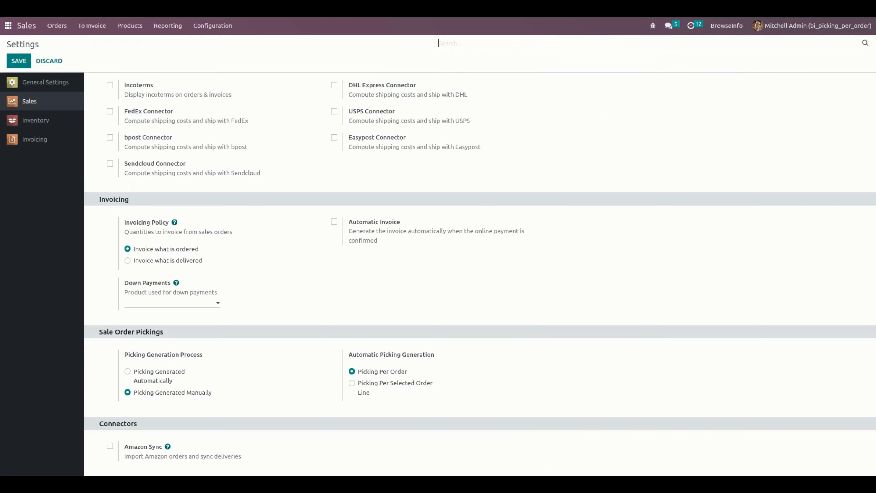
Change the manual picking option to Picking Per Selected Order Line in the Sales settings and save.
{"action": "left_click", "coordinate": [395, 386]}
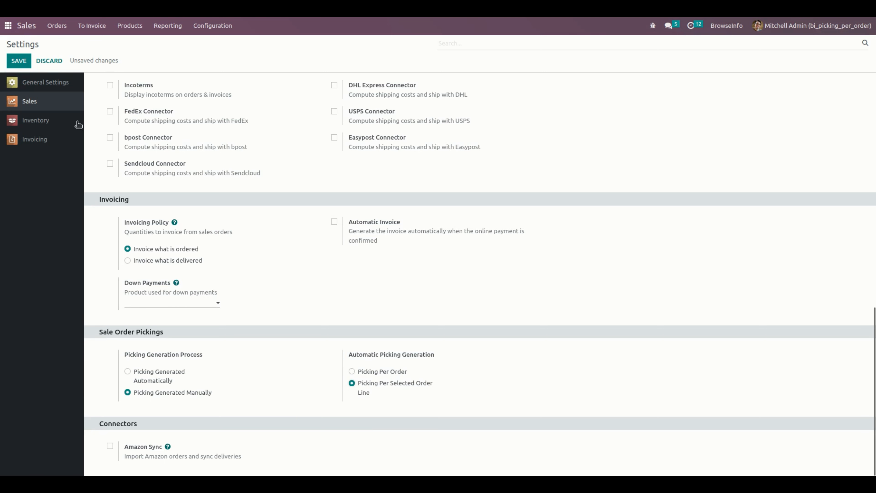
{"action": "left_click", "coordinate": [19, 61]}
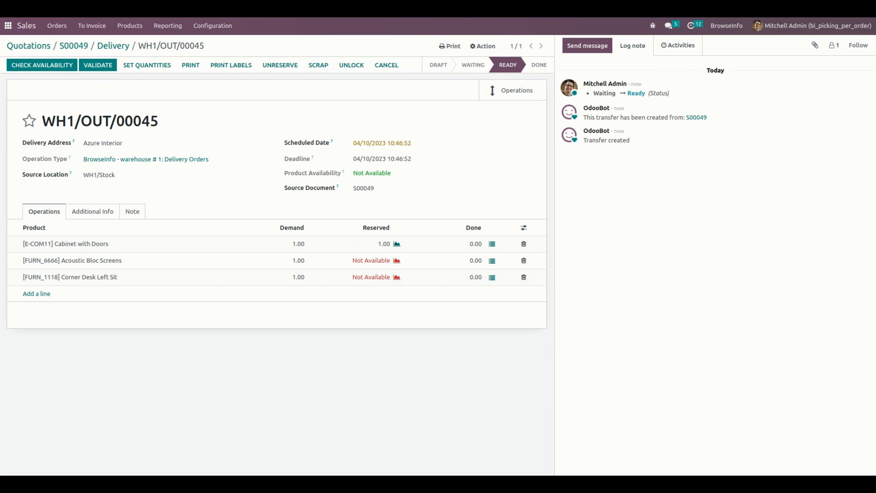
Return from the delivery to its sales order, duplicate the order and confirm the copy.
{"action": "left_click", "coordinate": [84, 46]}
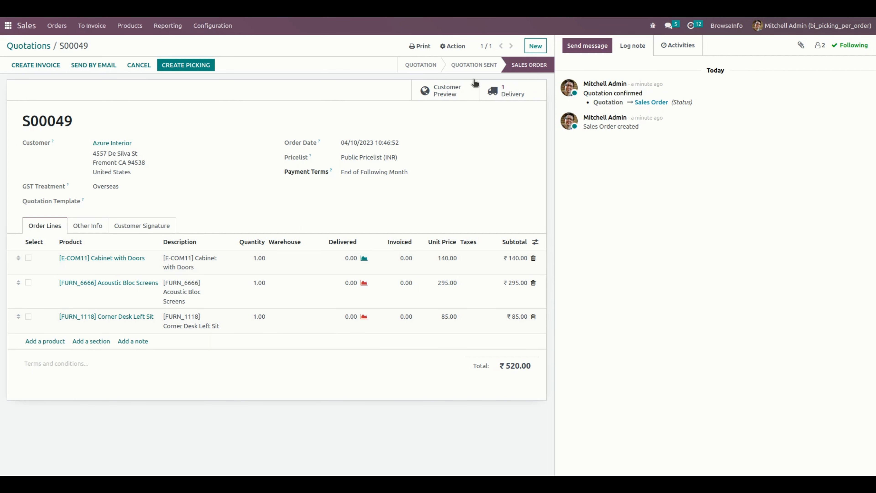
{"action": "left_click", "coordinate": [456, 47]}
{"action": "left_click", "coordinate": [456, 61]}
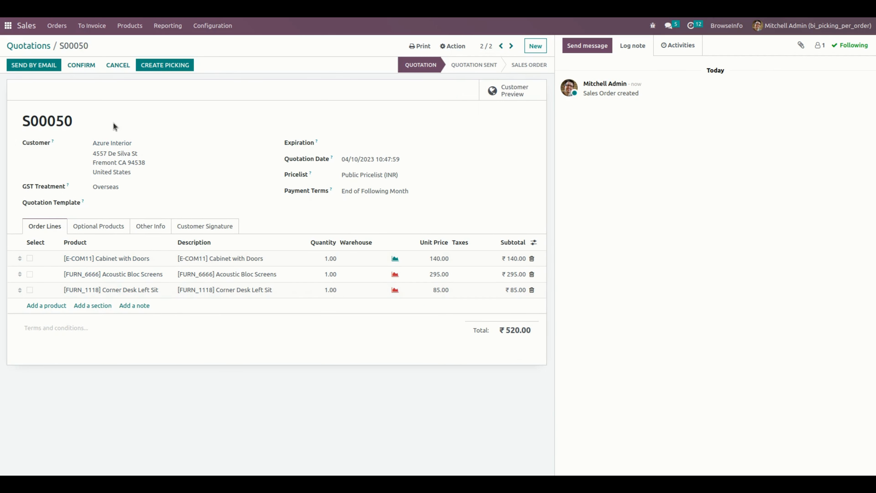
{"action": "left_click", "coordinate": [85, 68]}
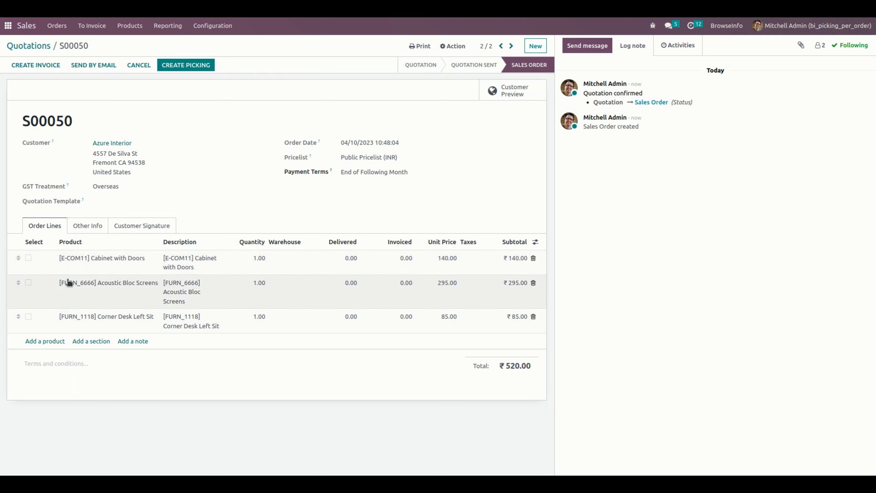
Assign BrowseInfo - warehouse # 1 to the Cabinet with Doors and Corner Desk Left Sit lines, and warehouse # 2 to Acoustic Bloc Screens.
{"action": "left_click", "coordinate": [290, 259]}
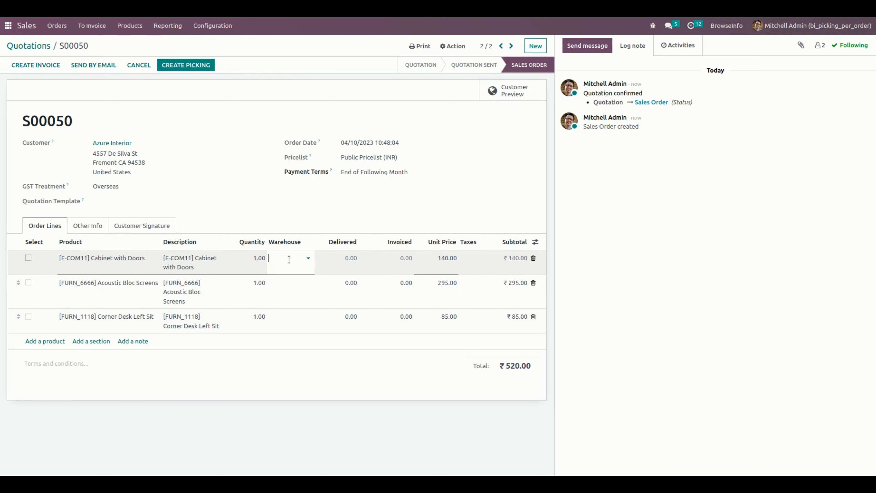
{"action": "left_click", "coordinate": [289, 258]}
{"action": "left_click", "coordinate": [300, 273]}
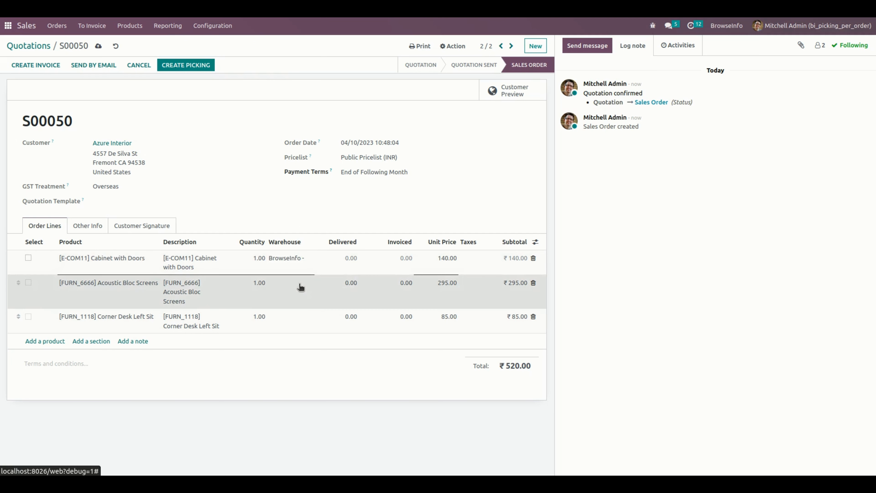
{"action": "left_click", "coordinate": [300, 286]}
{"action": "left_click", "coordinate": [299, 286]}
{"action": "left_click", "coordinate": [307, 307]}
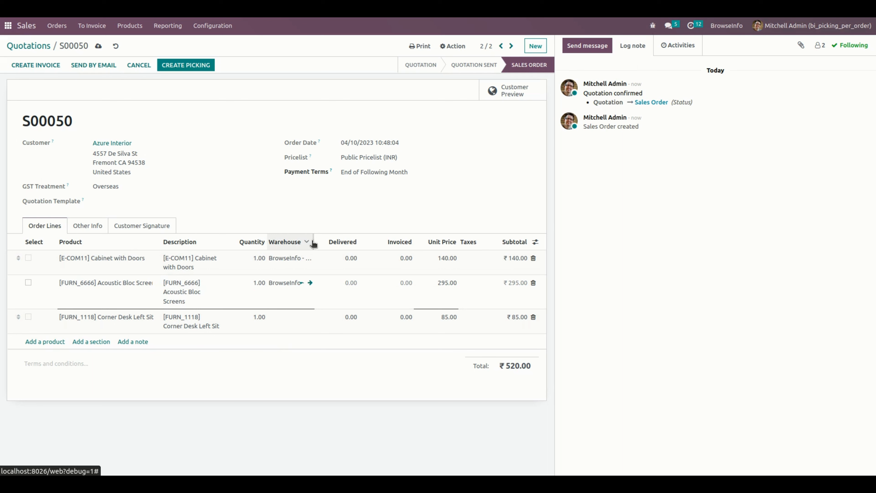
{"action": "left_click_drag", "start_coordinate": [313, 243], "coordinate": [366, 234]}
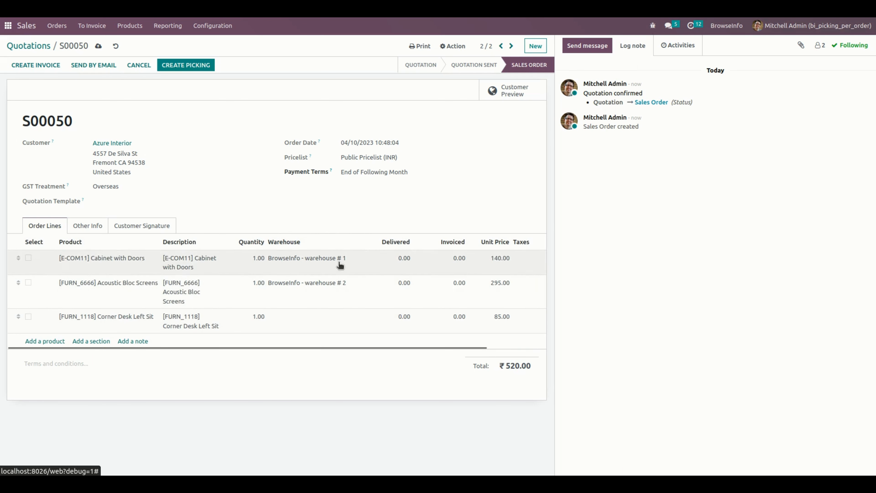
{"action": "left_click", "coordinate": [310, 330]}
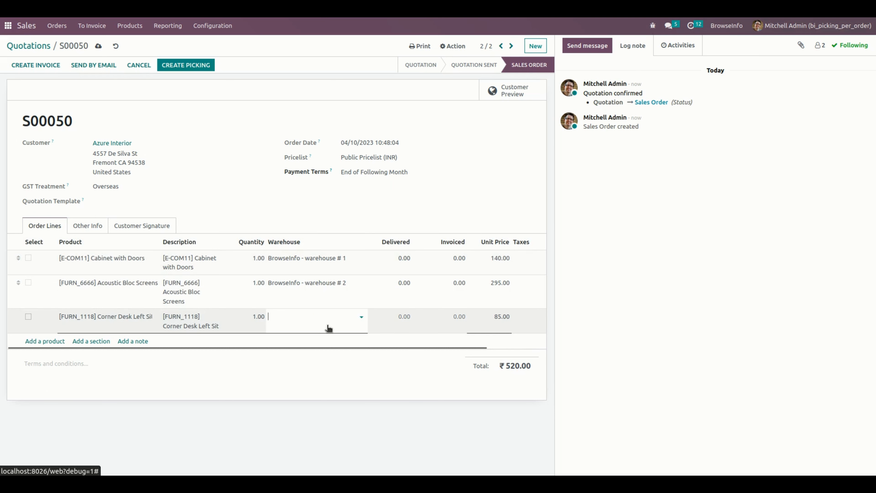
{"action": "left_click", "coordinate": [322, 314]}
{"action": "left_click", "coordinate": [328, 331]}
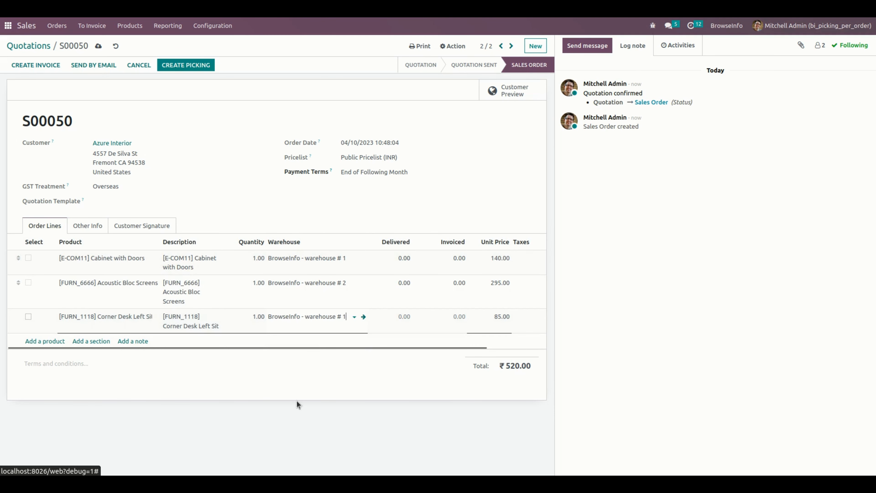
Mark all three order lines as selected and create the picking for them.
{"action": "left_click", "coordinate": [29, 259]}
{"action": "left_click", "coordinate": [29, 258]}
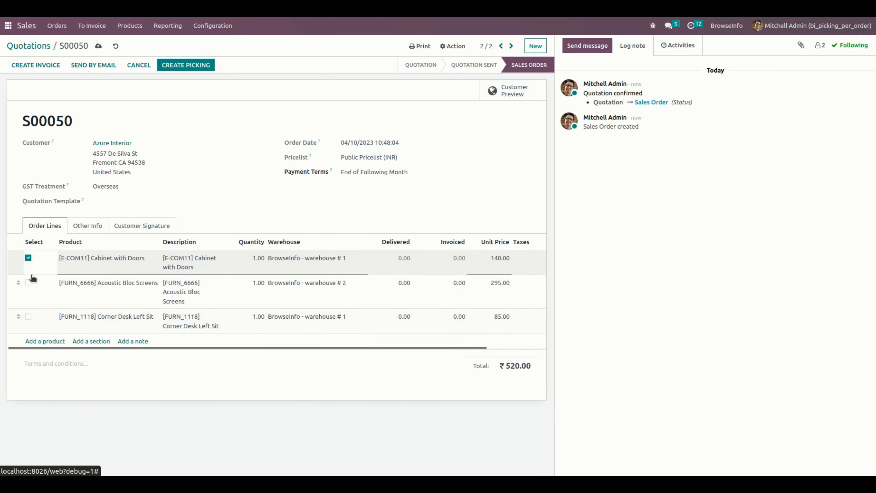
{"action": "left_click", "coordinate": [29, 283]}
{"action": "left_click", "coordinate": [29, 282]}
{"action": "left_click", "coordinate": [29, 317]}
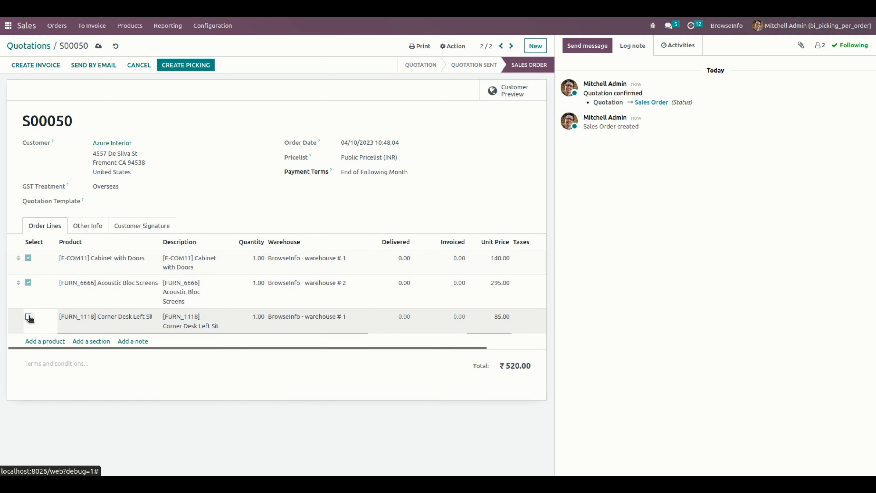
{"action": "left_click", "coordinate": [29, 317]}
{"action": "left_click", "coordinate": [283, 373]}
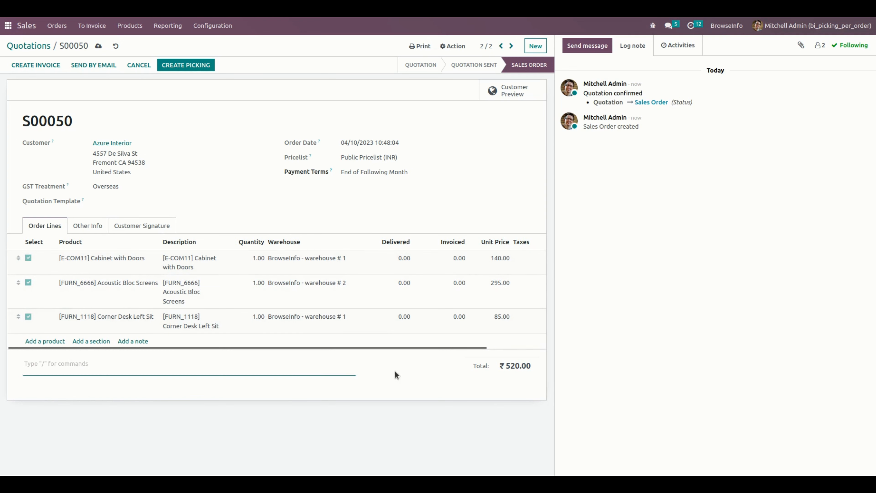
{"action": "left_click", "coordinate": [403, 377]}
{"action": "left_click", "coordinate": [185, 65]}
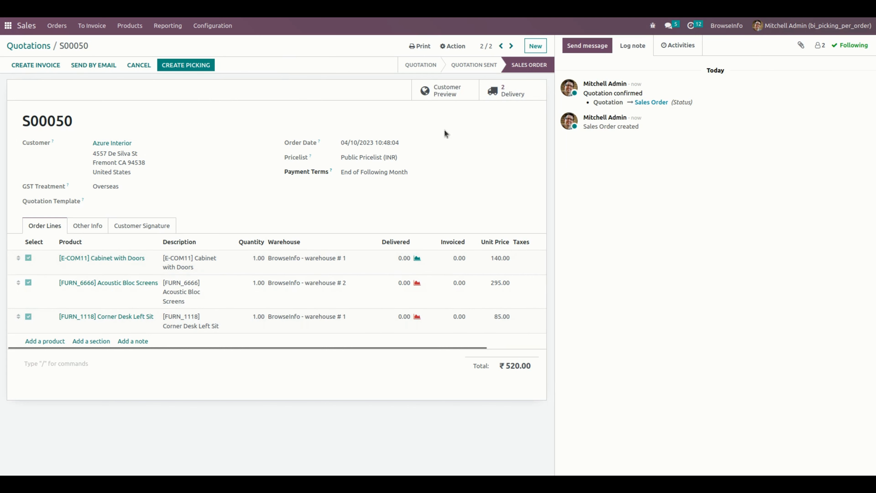
Open the sales order's deliveries and examine the products in the warehouse # 2 delivery order and the warehouse # 1 delivery order.
{"action": "left_click", "coordinate": [500, 97]}
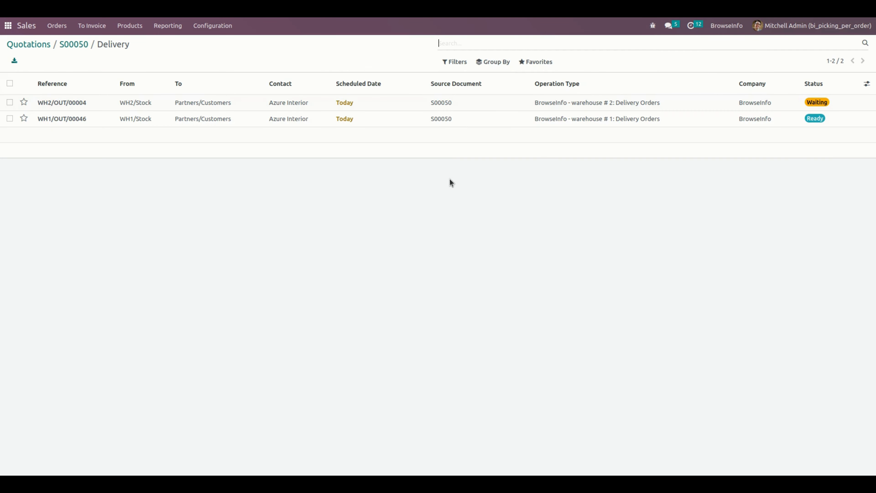
{"action": "left_click", "coordinate": [401, 106]}
{"action": "left_click", "coordinate": [128, 194]}
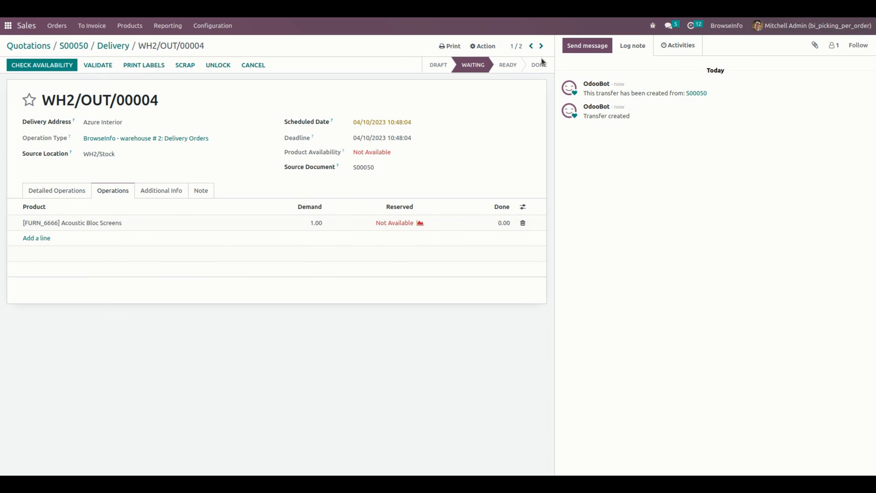
{"action": "left_click", "coordinate": [541, 46]}
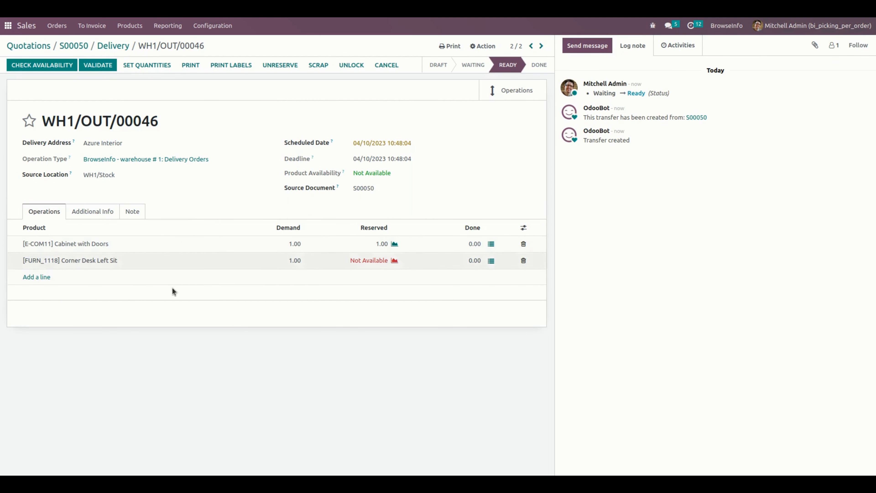